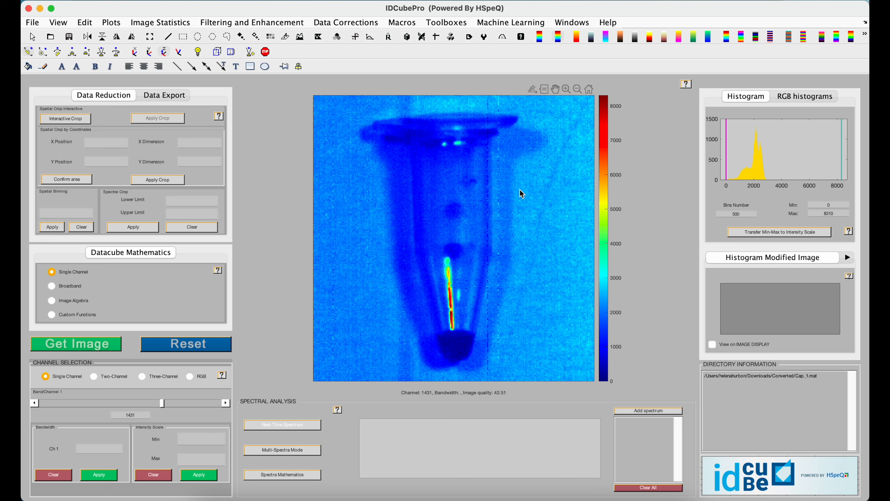
- Open the Image Classification toolbox for the loaded tube image and dismiss its setup instructions
left_click(455, 22)
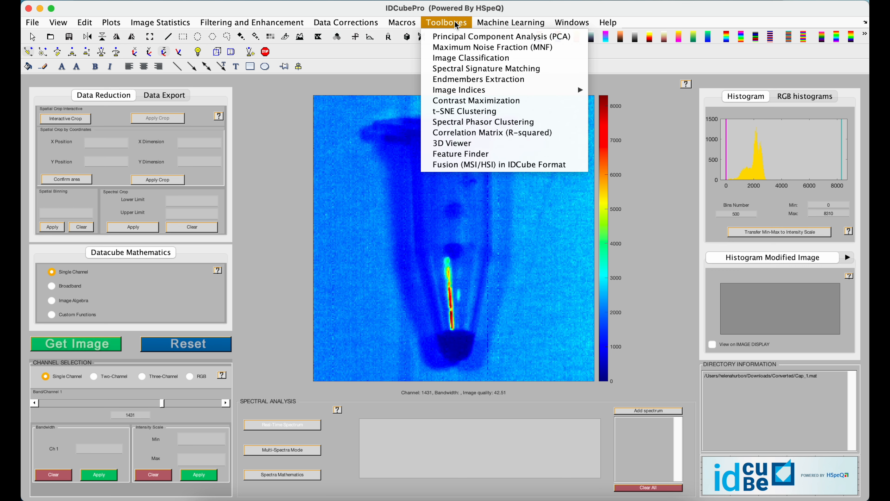
left_click(454, 63)
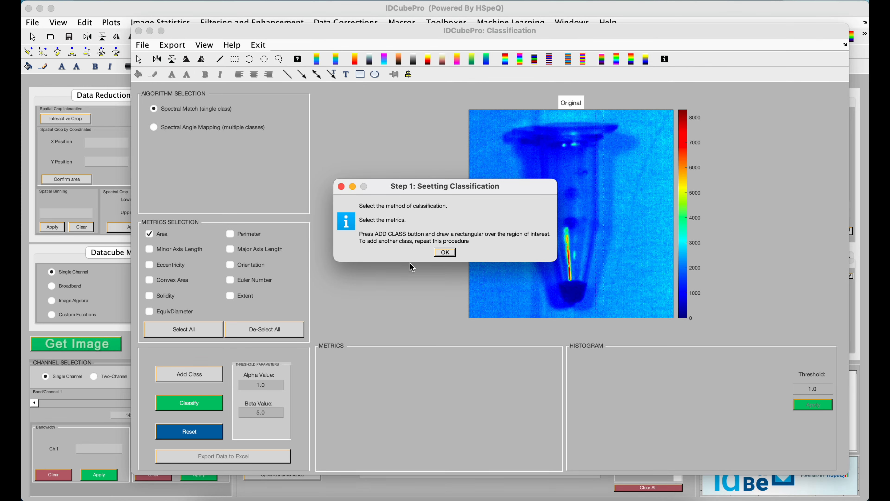
left_click(437, 254)
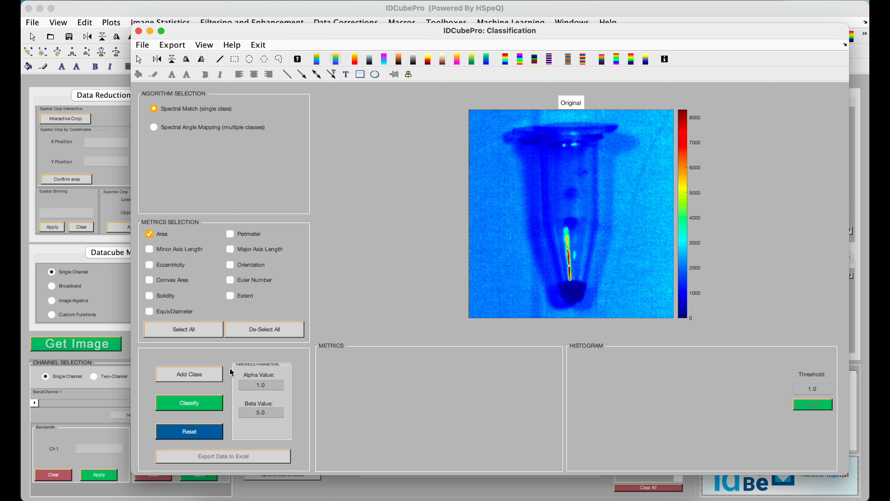
- Add a class with a small rectangle over the middle of the tube and run the Spectral Match (single class) classification
left_click(212, 378)
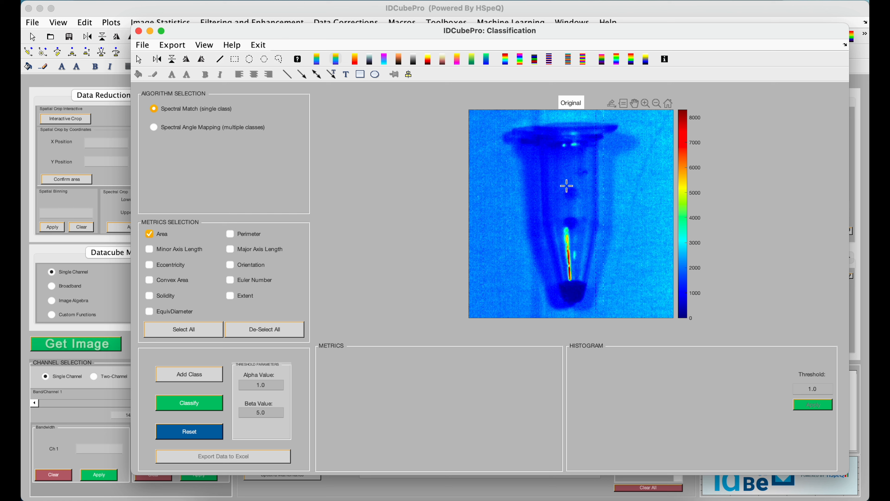
left_click_drag(563, 178, 579, 207)
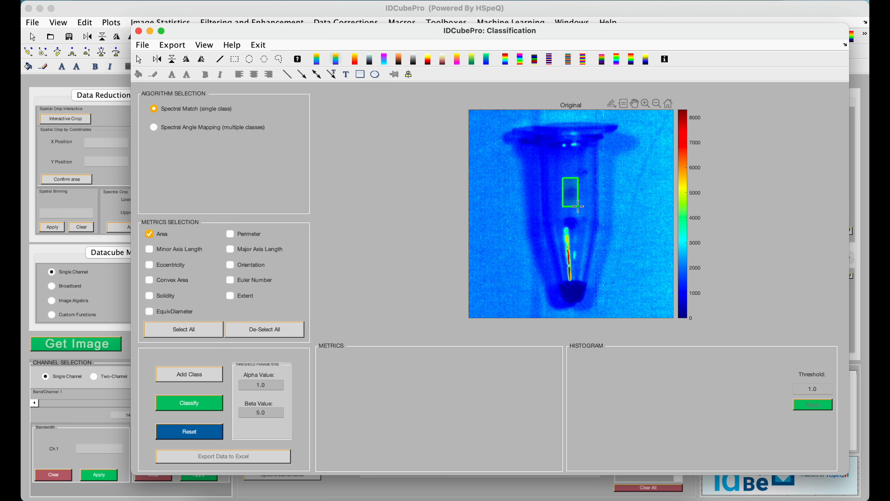
left_click(488, 246)
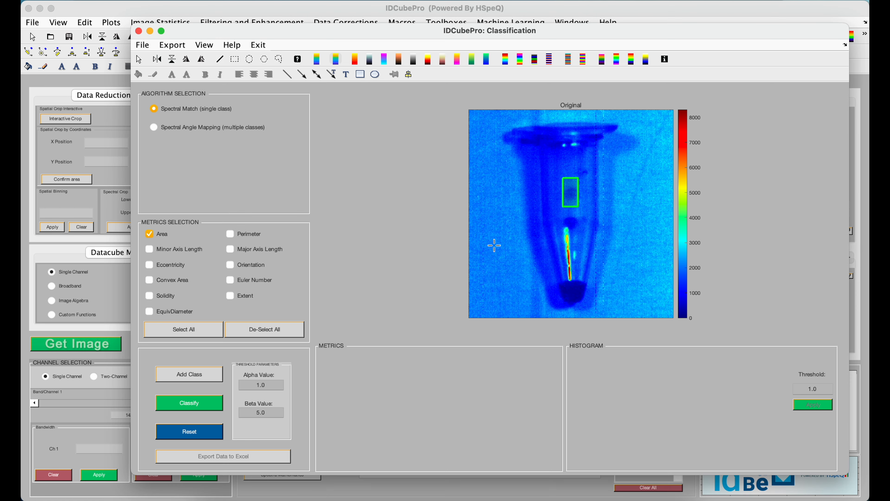
left_click(198, 408)
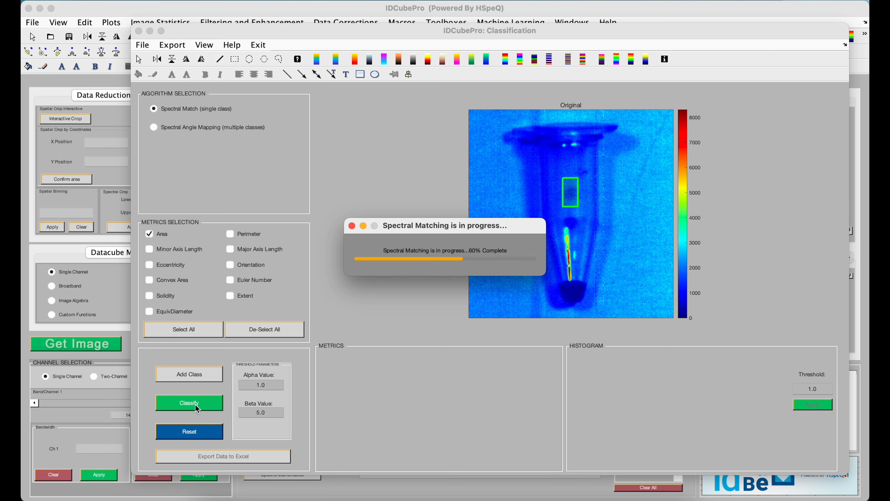
left_click(494, 233)
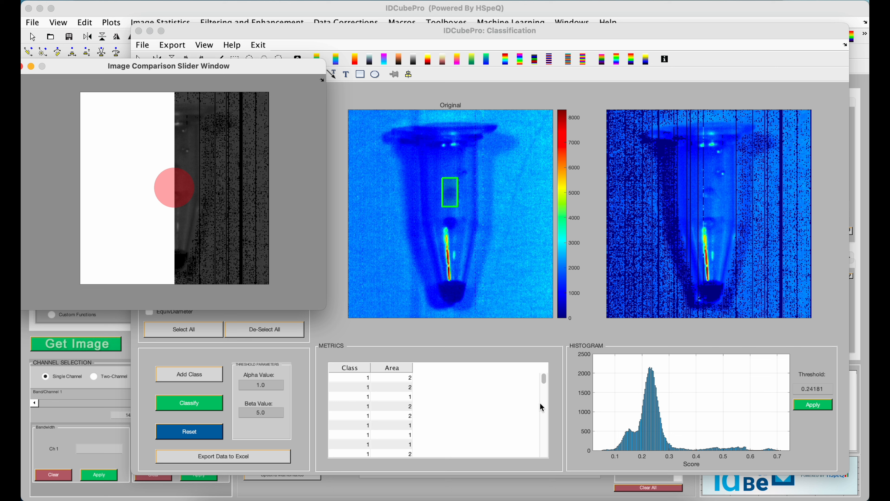
- Set the histogram threshold to 0.18 and apply it to the classified image
mouse_move(677, 423)
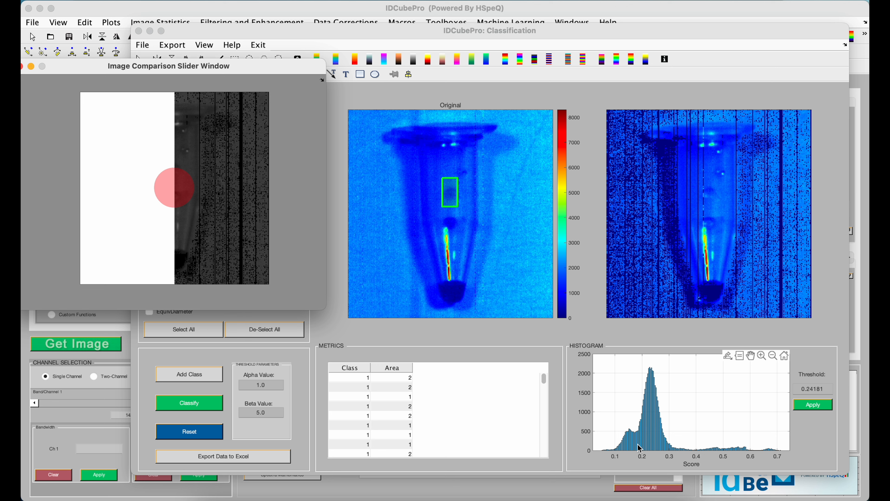
left_click(831, 390)
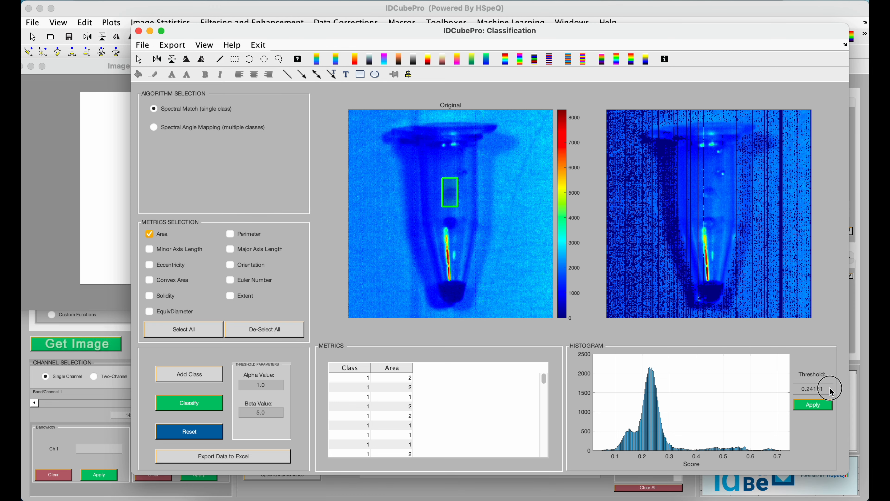
type("\\")
key("BackSpace")
key("BackSpace")
key("BackSpace")
key("BackSpace")
key("BackSpace")
key("BackSpace")
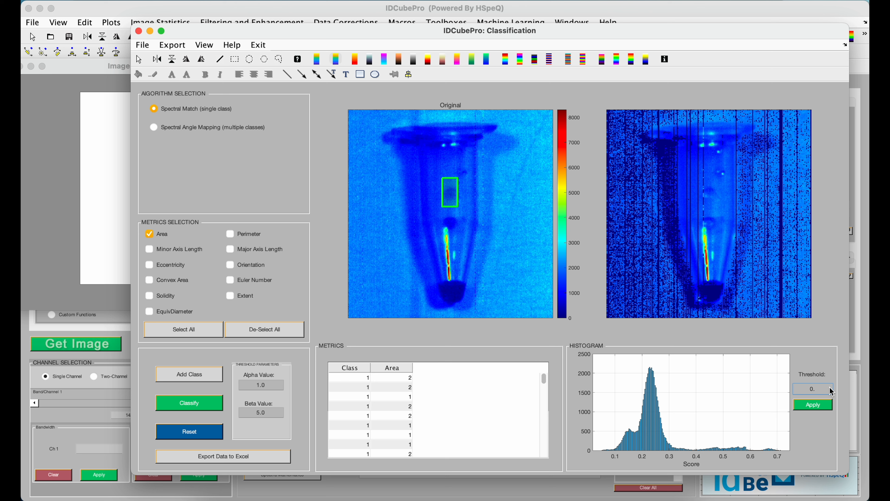
type("18")
left_click(819, 410)
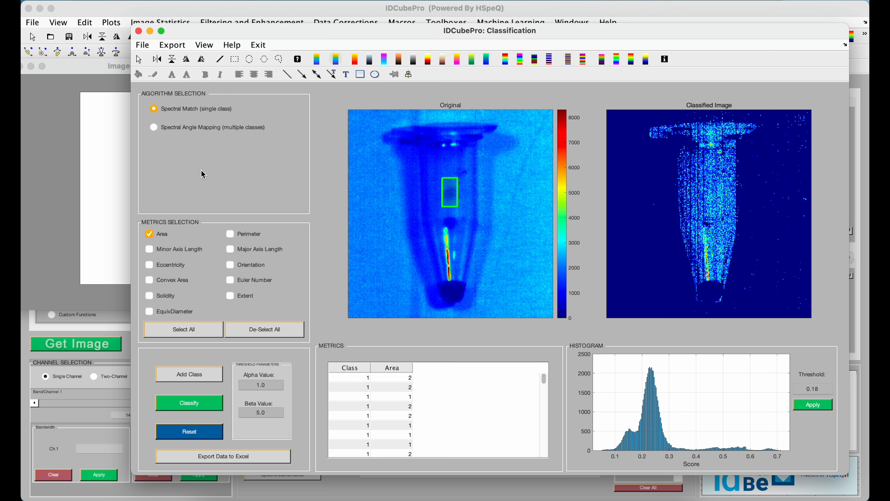
- Switch to Spectral Angle Mapping (multiple classes), reset the previous classification, and add the Perimeter and Orientation metrics
left_click(155, 127)
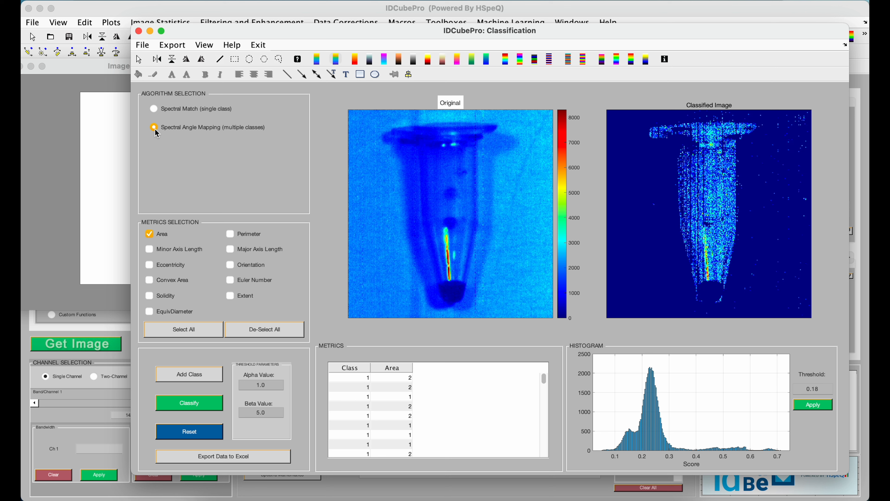
left_click(208, 437)
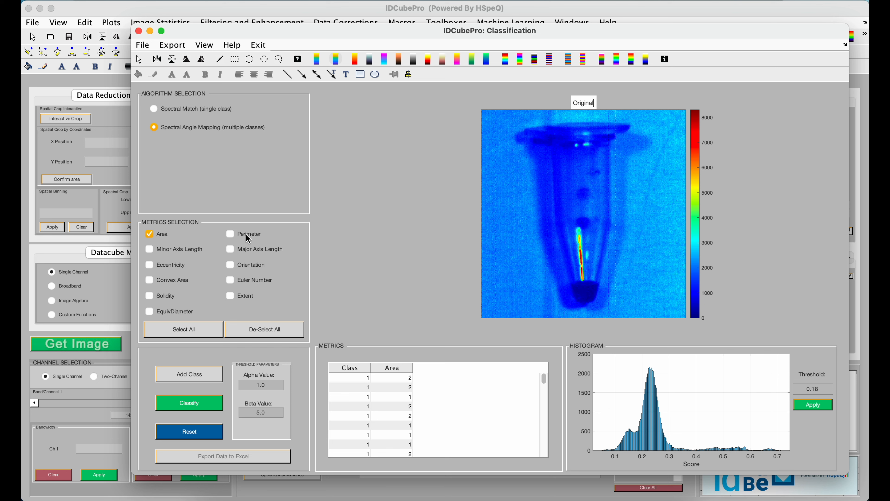
left_click(249, 269)
- Add three classes with rectangles over the tube's upper interior, its dark bottom tip, and the background beside the tube
left_click(201, 376)
left_click_drag(571, 173, 585, 194)
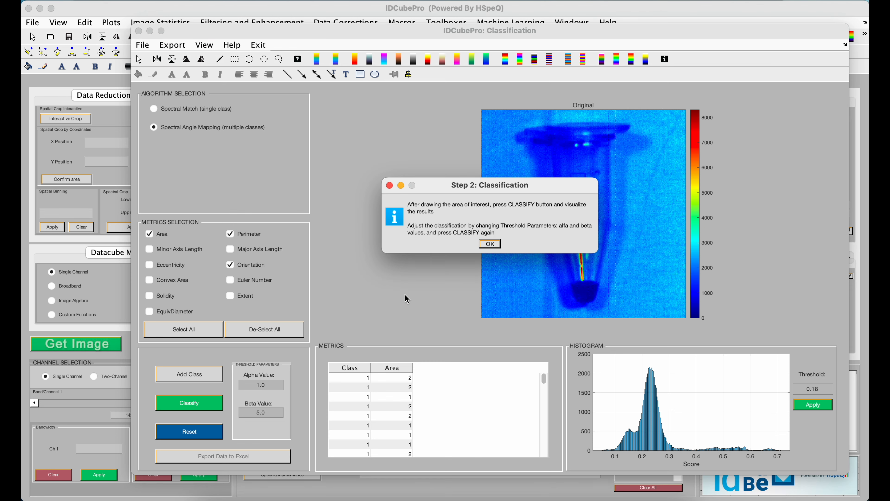
left_click(496, 244)
left_click(180, 374)
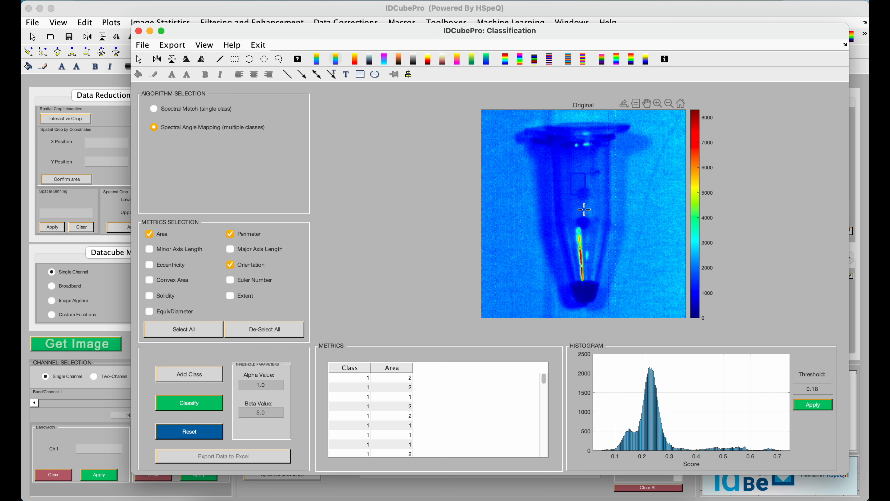
left_click_drag(580, 291, 589, 295)
left_click_drag(589, 295, 589, 295)
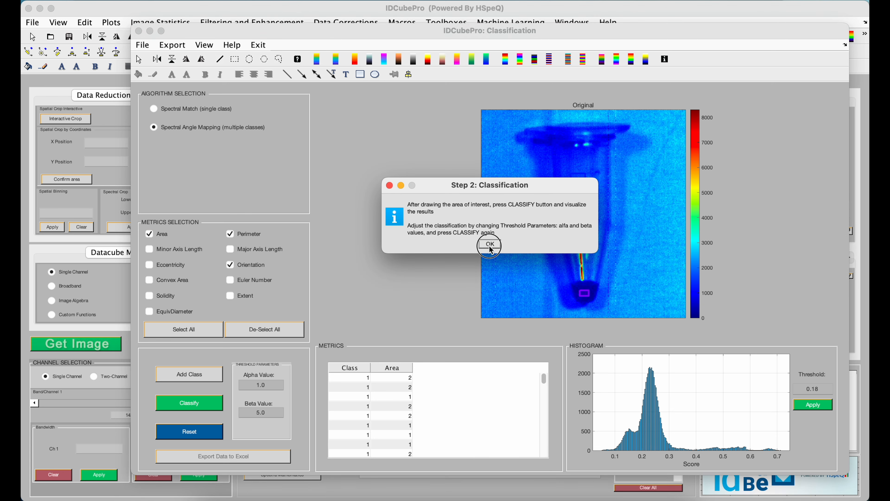
left_click(489, 246)
left_click(209, 379)
left_click_drag(493, 220, 508, 245)
left_click(489, 247)
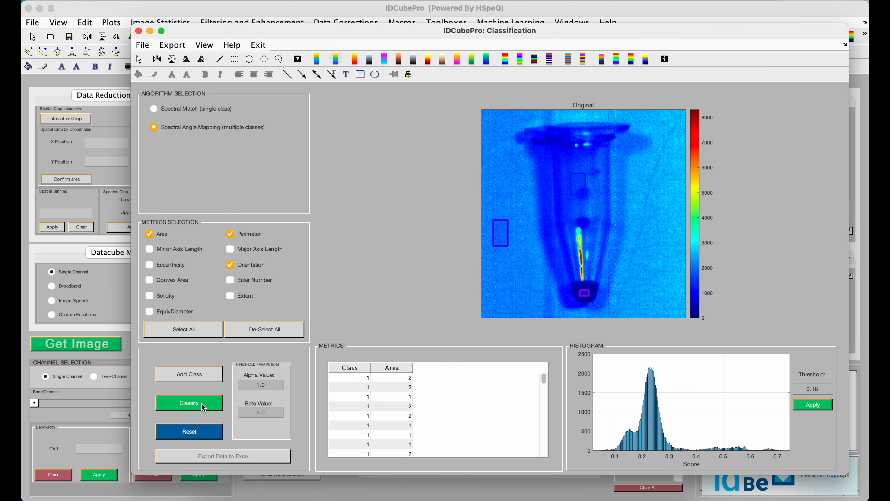
- Run the Spectral Angle Mapping classification and compare the original with the classified image in the comparison slider, then close it
left_click(195, 407)
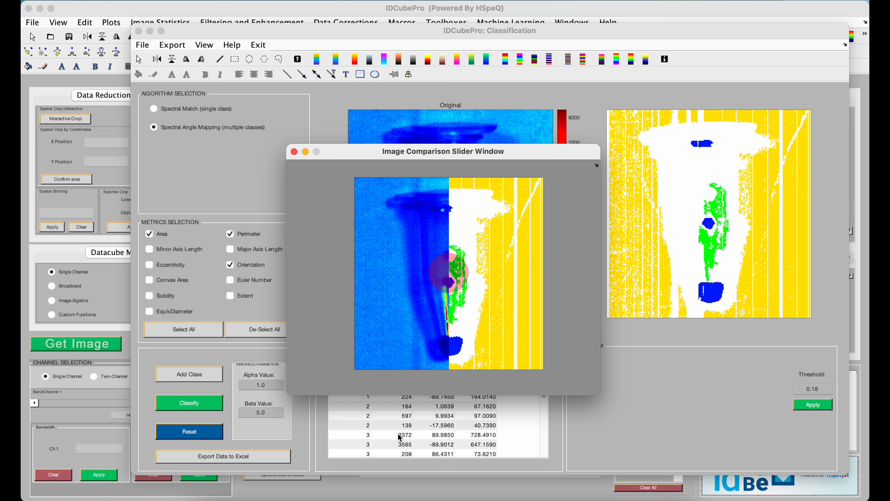
left_click_drag(461, 290, 492, 288)
mouse_move(433, 297)
left_mouse_down()
mouse_move(334, 278)
mouse_move(497, 287)
mouse_move(403, 285)
mouse_move(438, 291)
left_mouse_up()
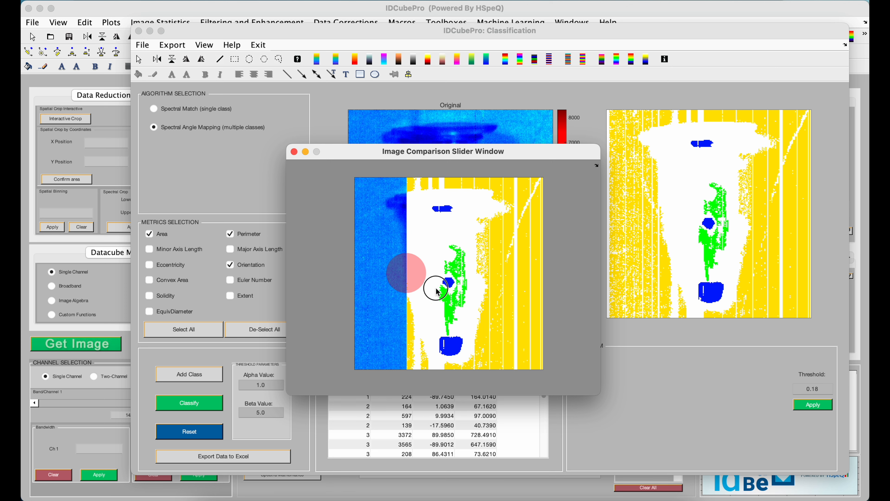
left_click(470, 293)
left_click(293, 152)
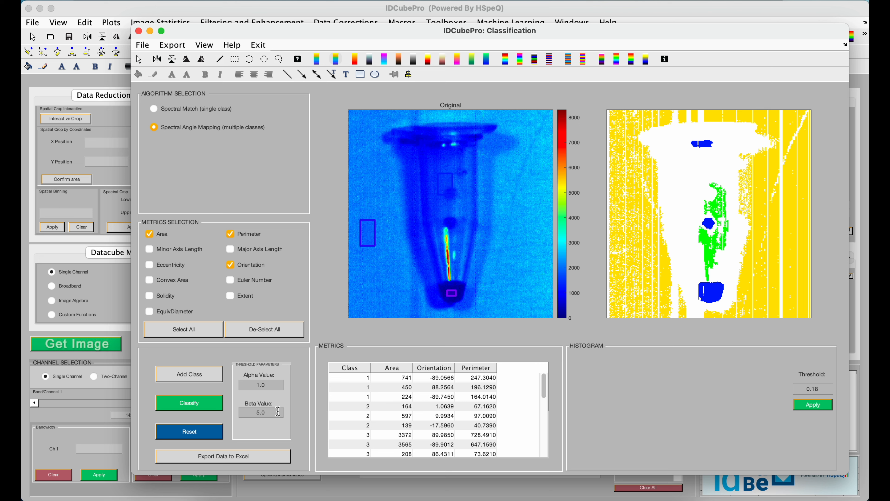
- Reclassify with a Beta Value of 5.5, compare the result with the original, and close the comparison window
key("BackSpace")
type("5")
left_click(191, 408)
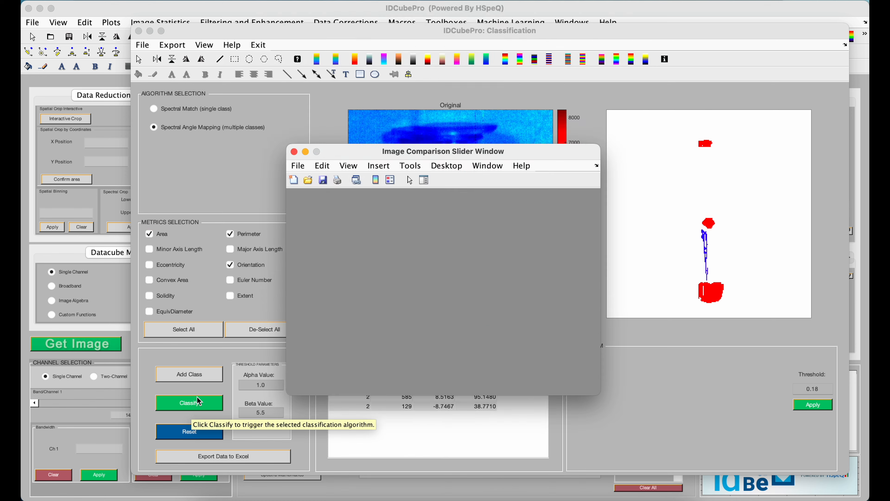
left_click_drag(448, 273, 522, 296)
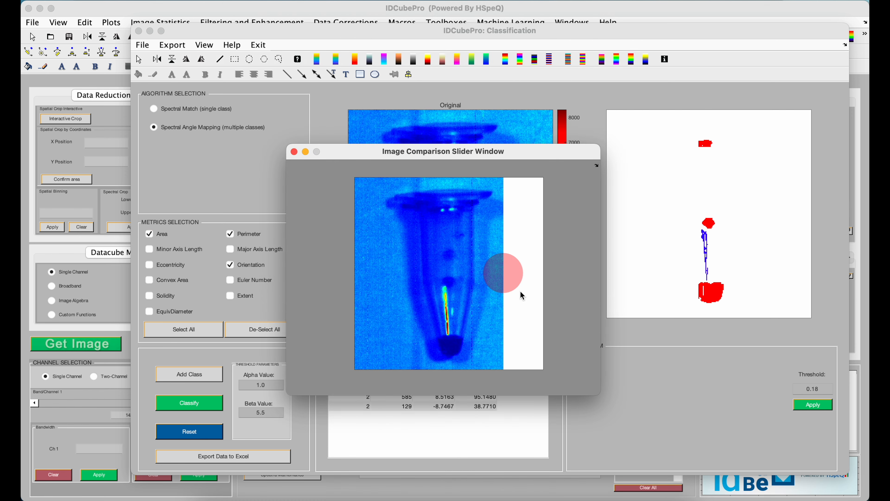
left_click(294, 151)
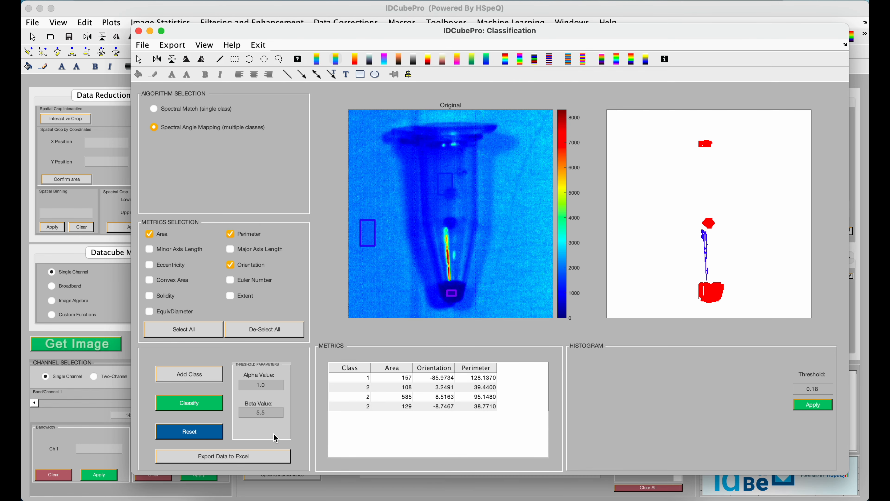
- Reclassify with a Beta Value of 4 and sweep the comparison slider across the original and classified images
double_click(276, 412)
type("4")
left_click(206, 406)
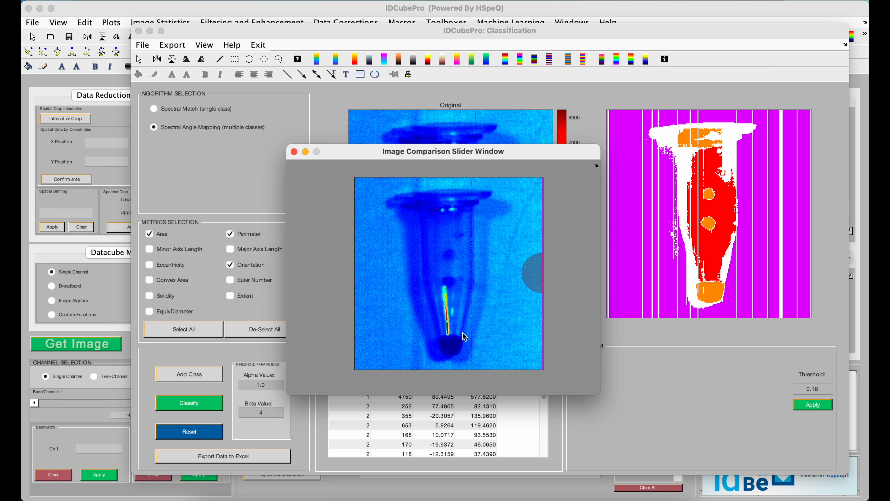
left_click_drag(524, 281, 396, 300)
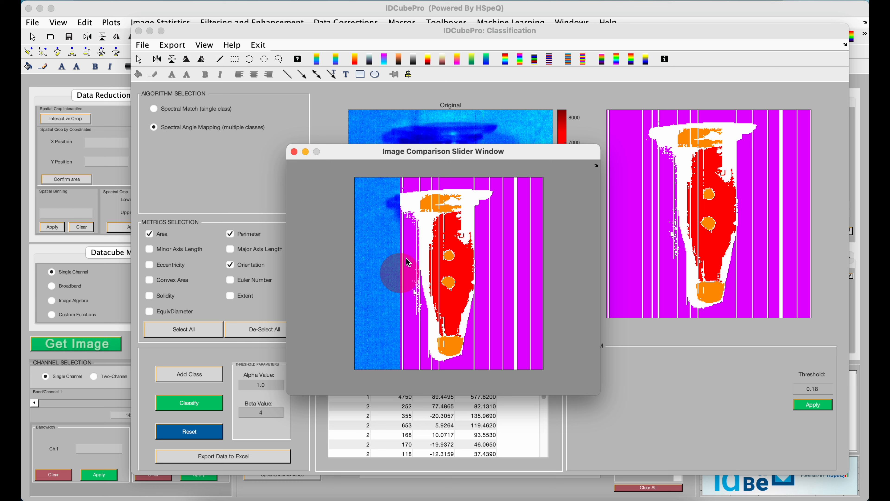
left_click_drag(407, 267, 522, 273)
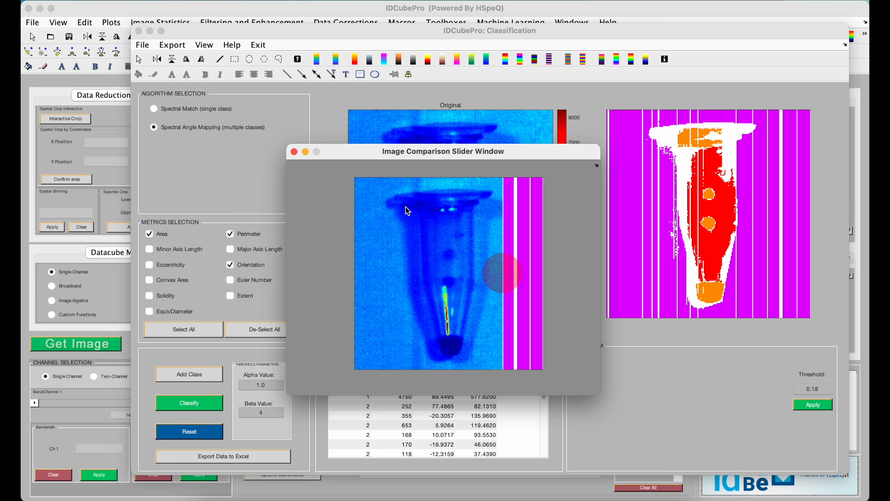
left_click_drag(508, 272, 396, 279)
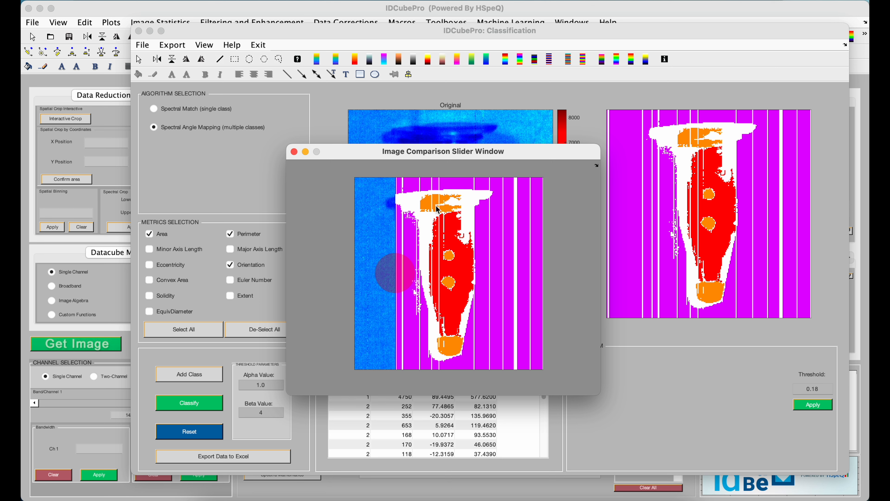
left_click_drag(391, 280, 462, 263)
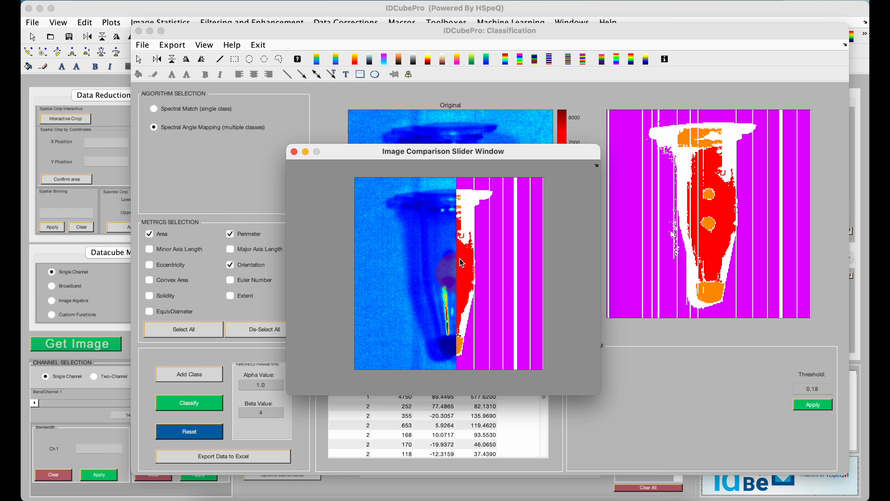